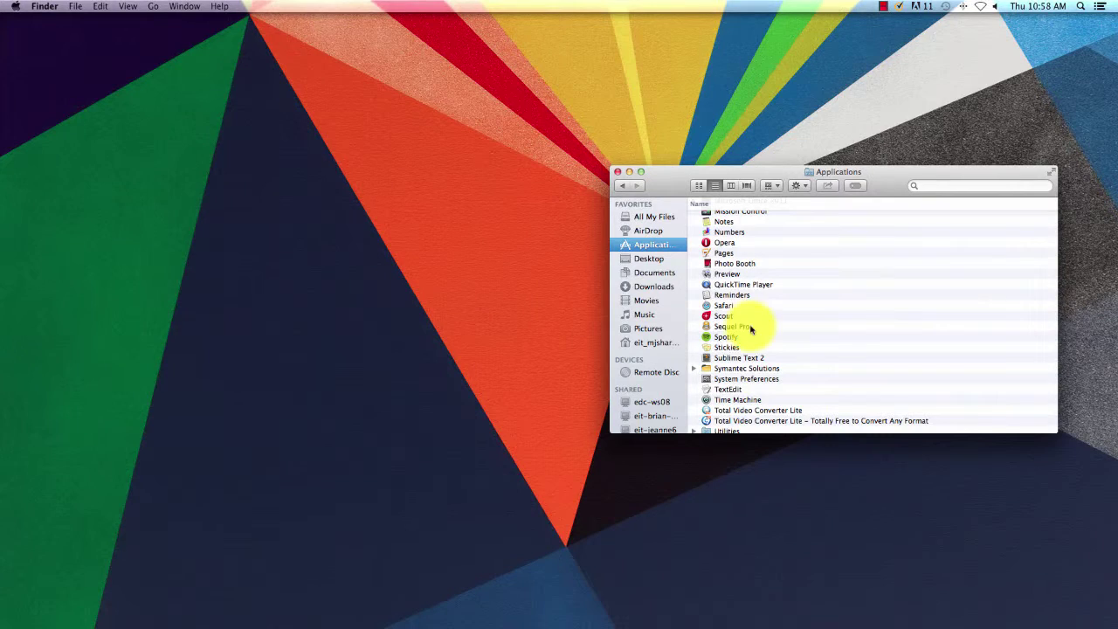
Launch Preview from the Applications folder, open example_picture.jpg from the Desktop and place its window beside the Applications window
scroll(734, 314, up, 5)
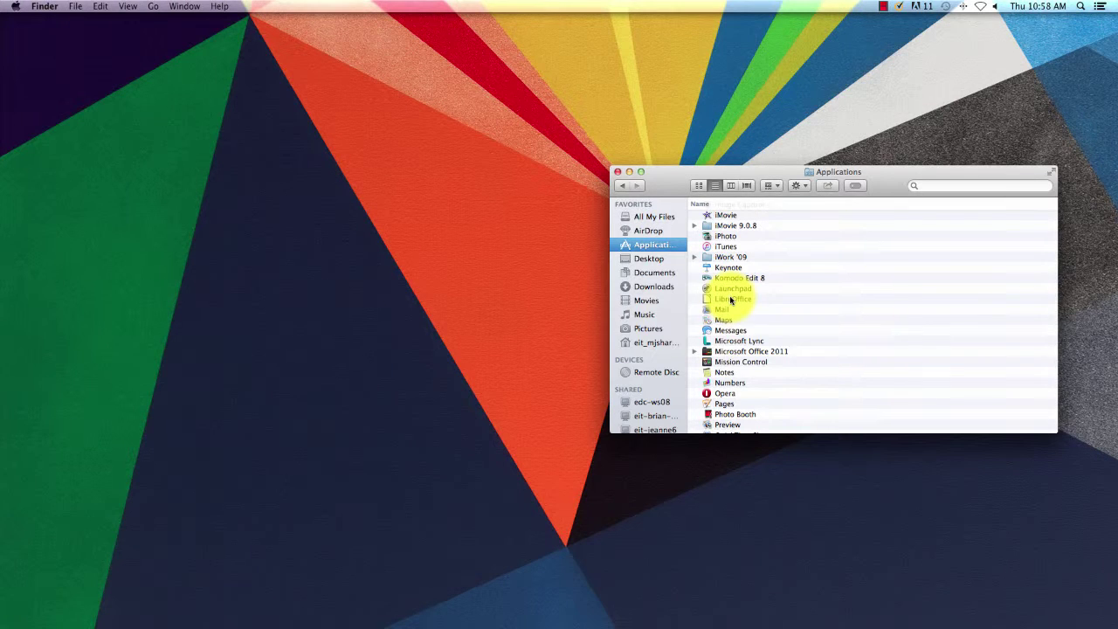
double_click(725, 426)
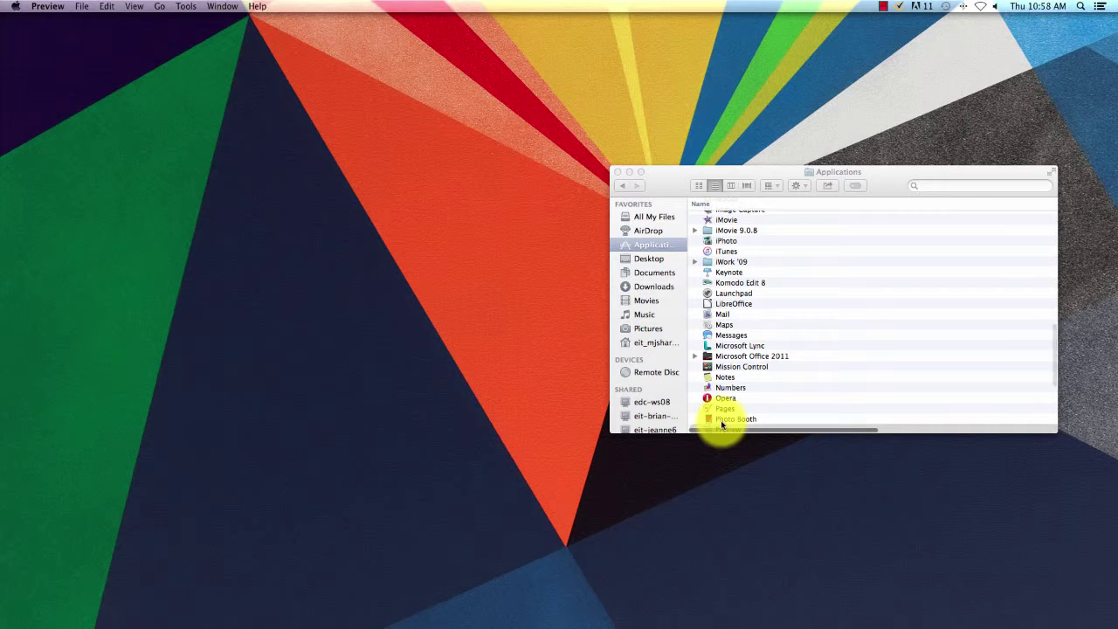
scroll(723, 424, up, 1)
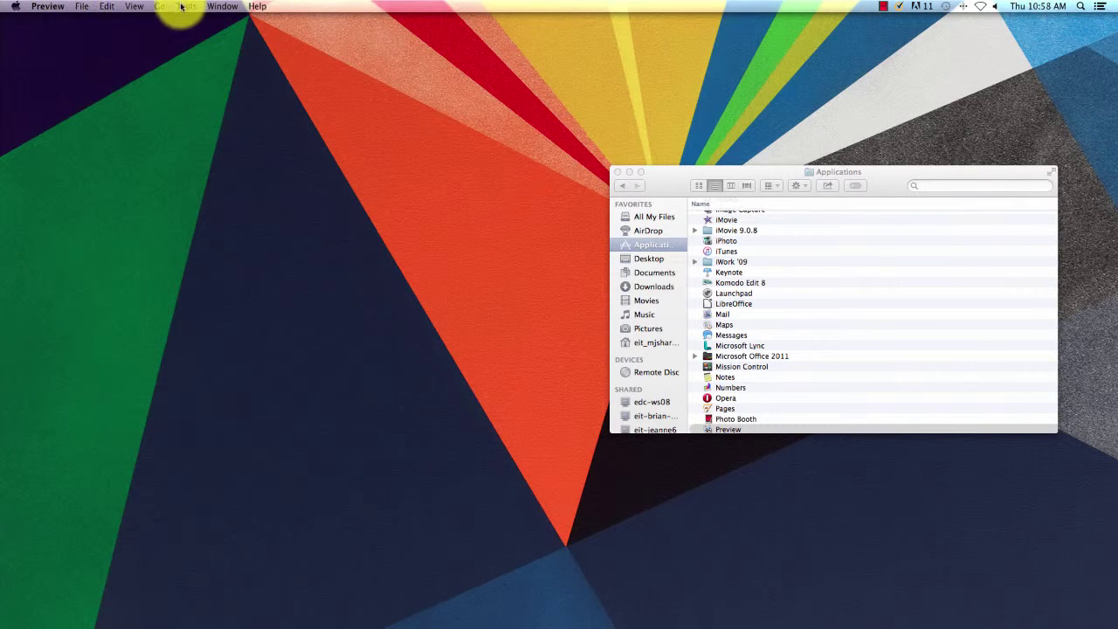
click(90, 6)
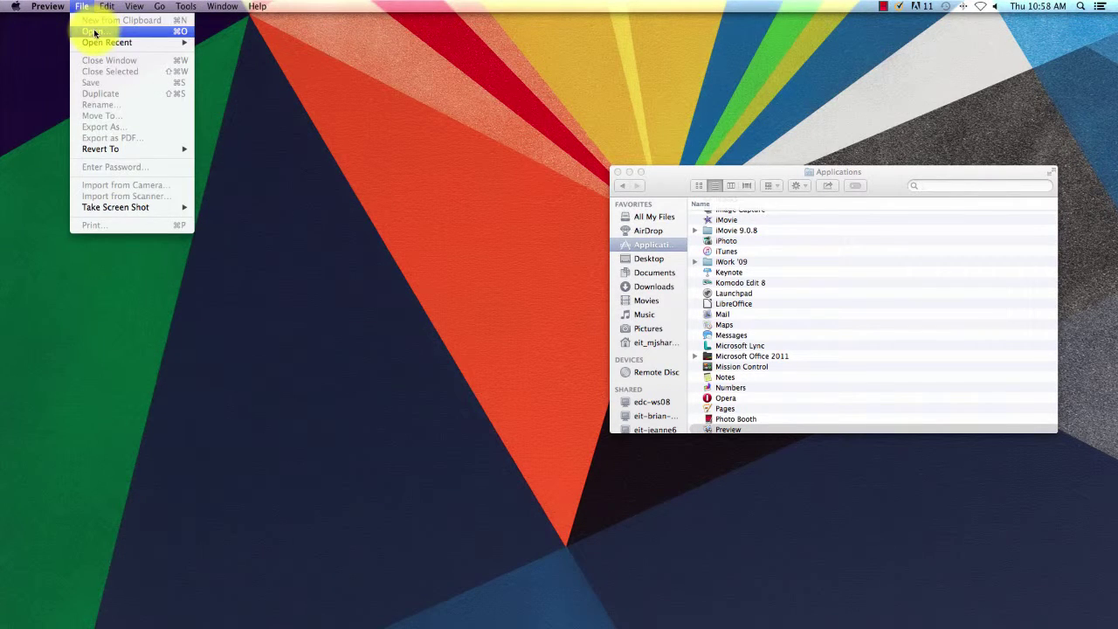
click(94, 31)
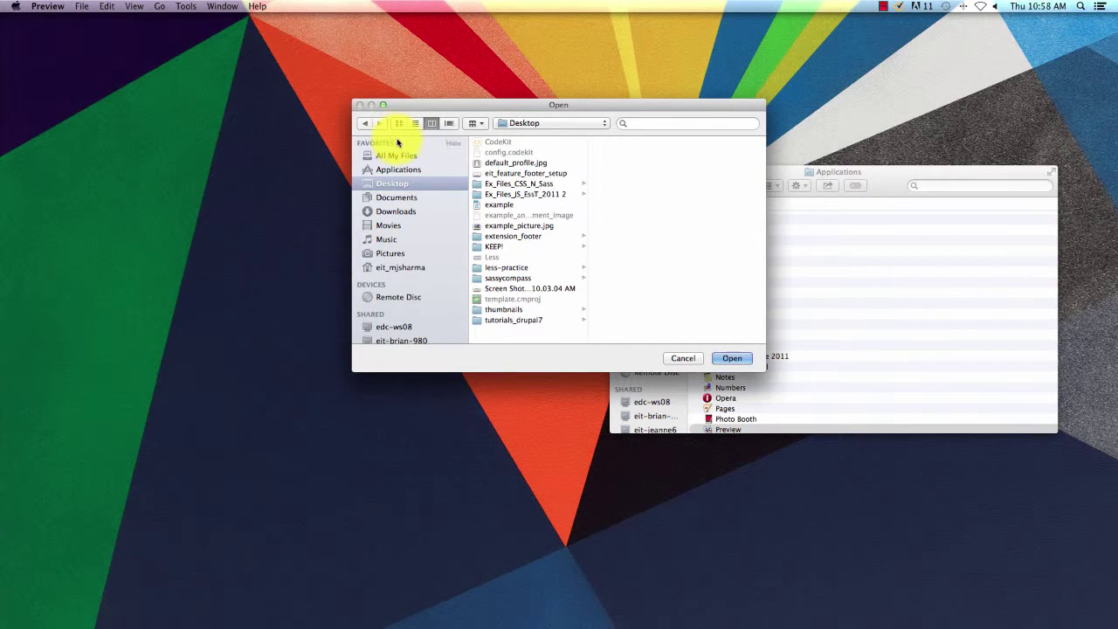
scroll(399, 143, down, 1)
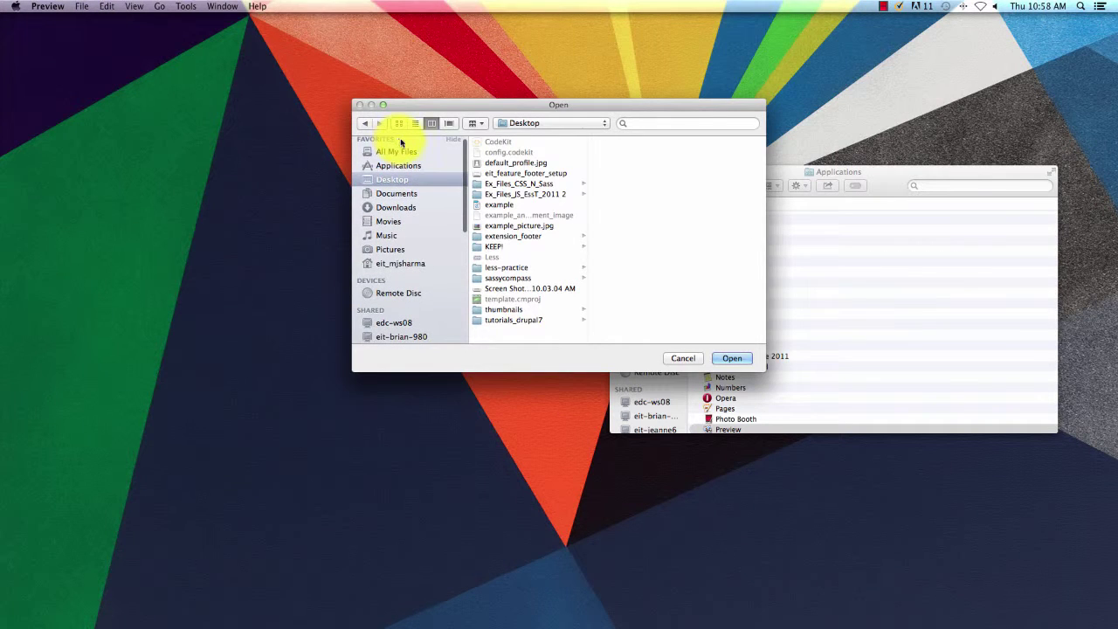
double_click(541, 225)
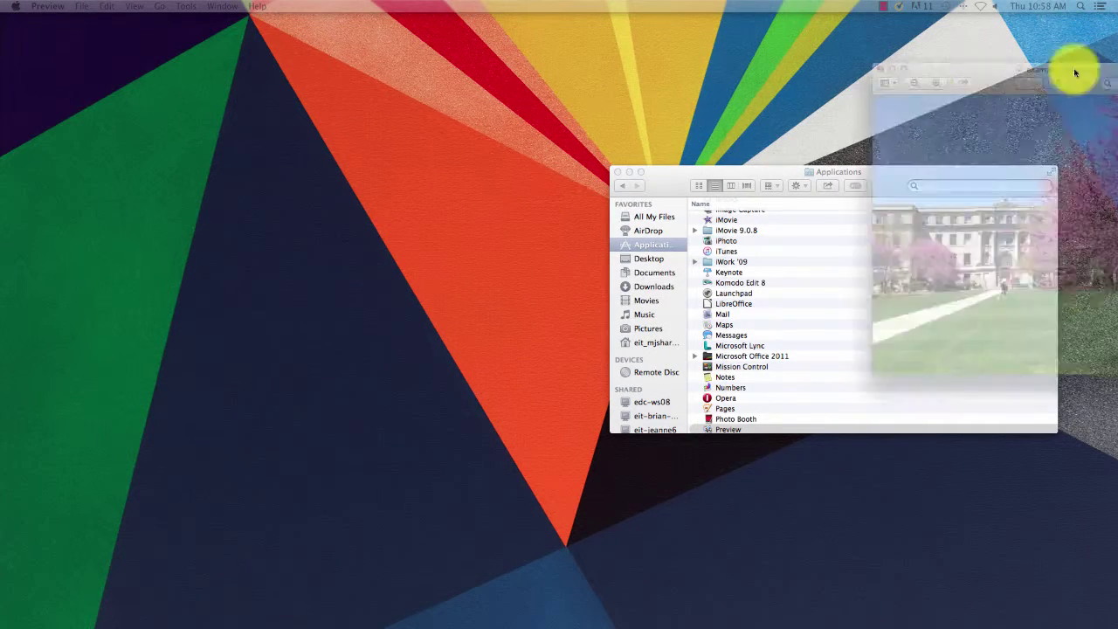
drag(1073, 70, 343, 147)
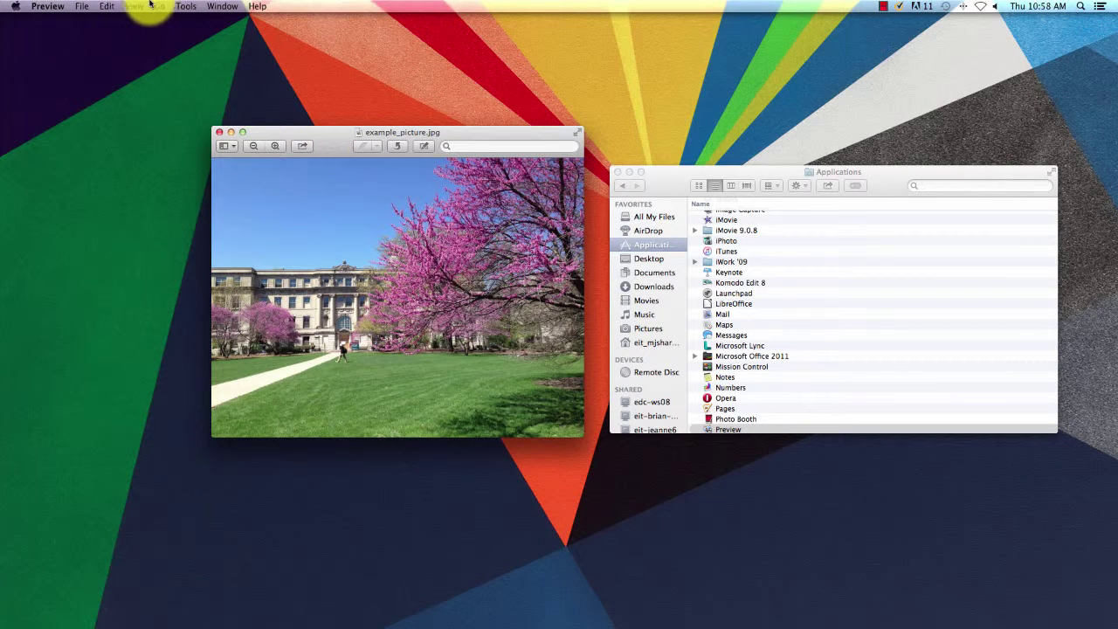
Check the pixel dimensions of example_picture.jpg in the Adjust Size settings, cancel without changes and close the picture
click(183, 5)
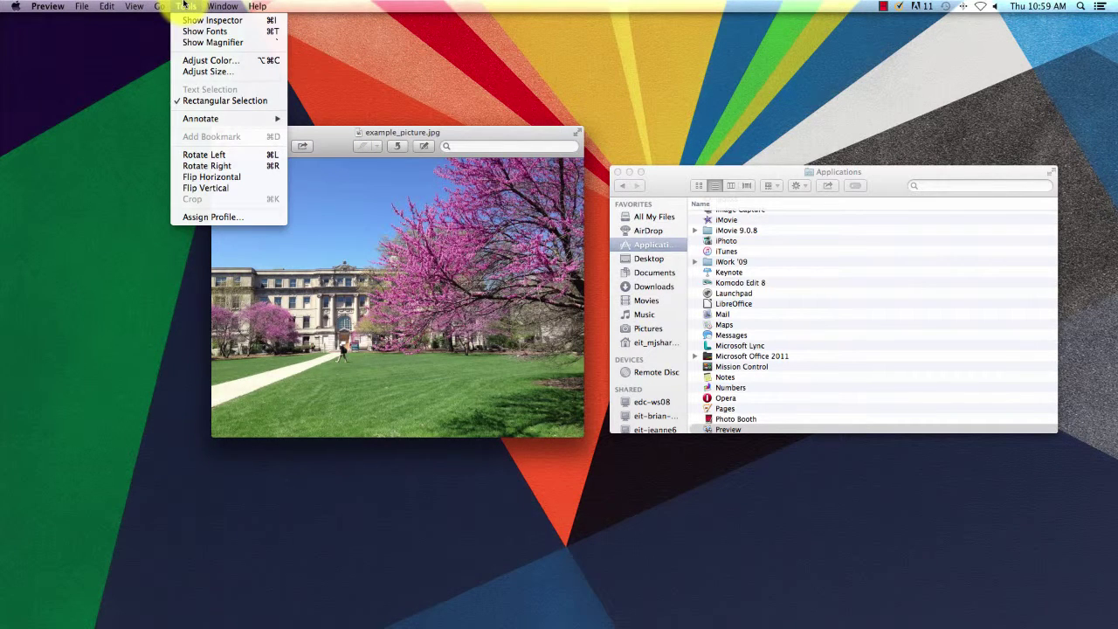
click(206, 78)
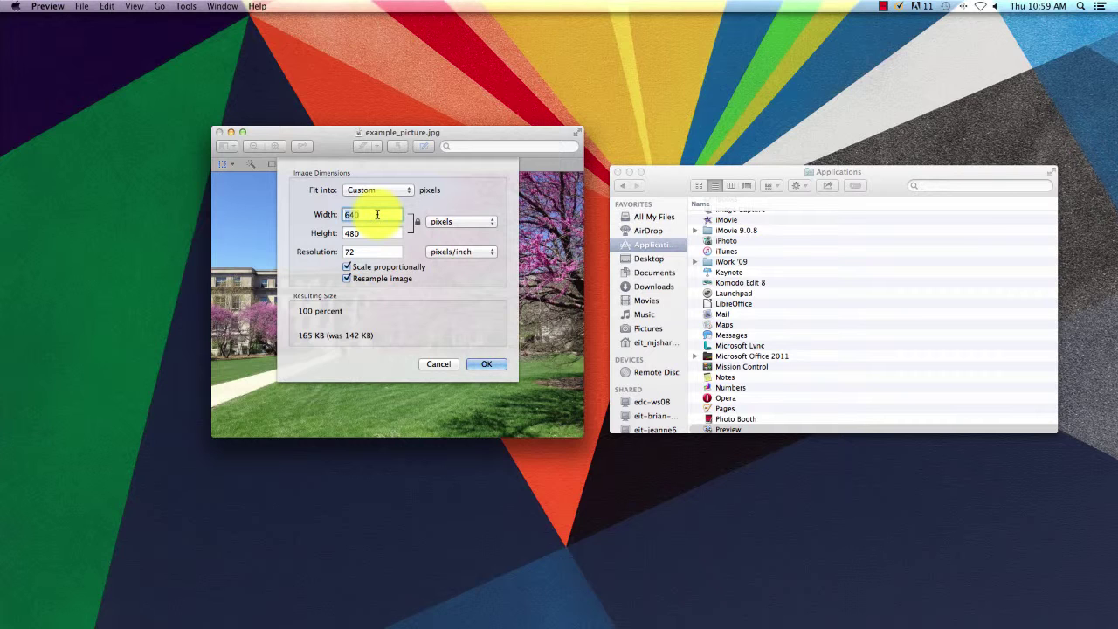
click(446, 364)
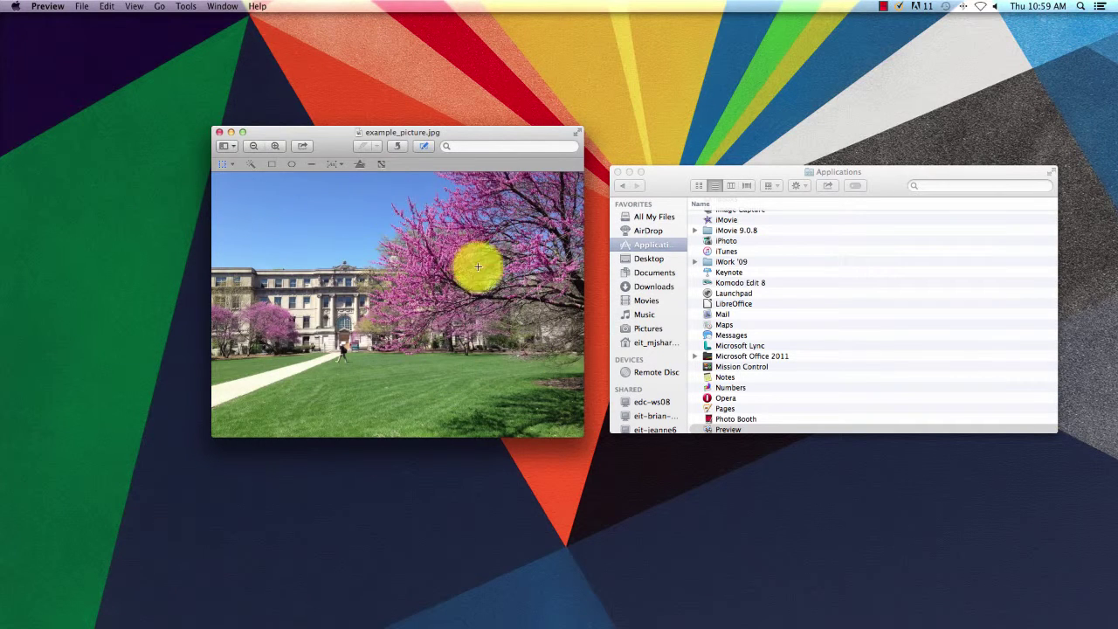
click(220, 137)
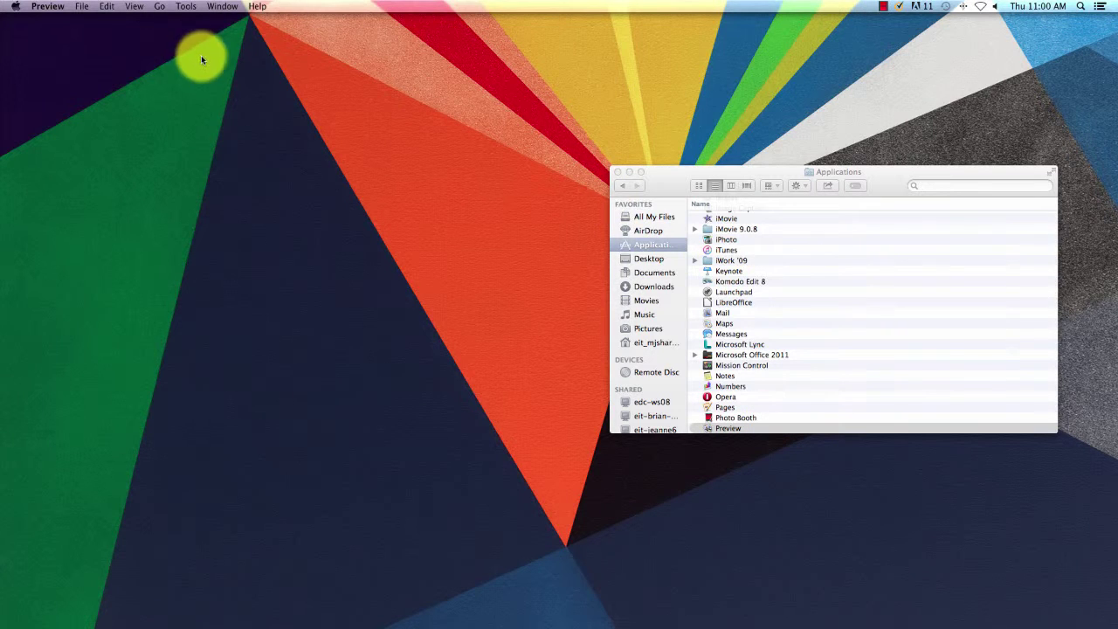
Open Four-Petals-Flowers-Photography-.jpg from the Desktop and move its window so the whole picture is on screen
click(82, 6)
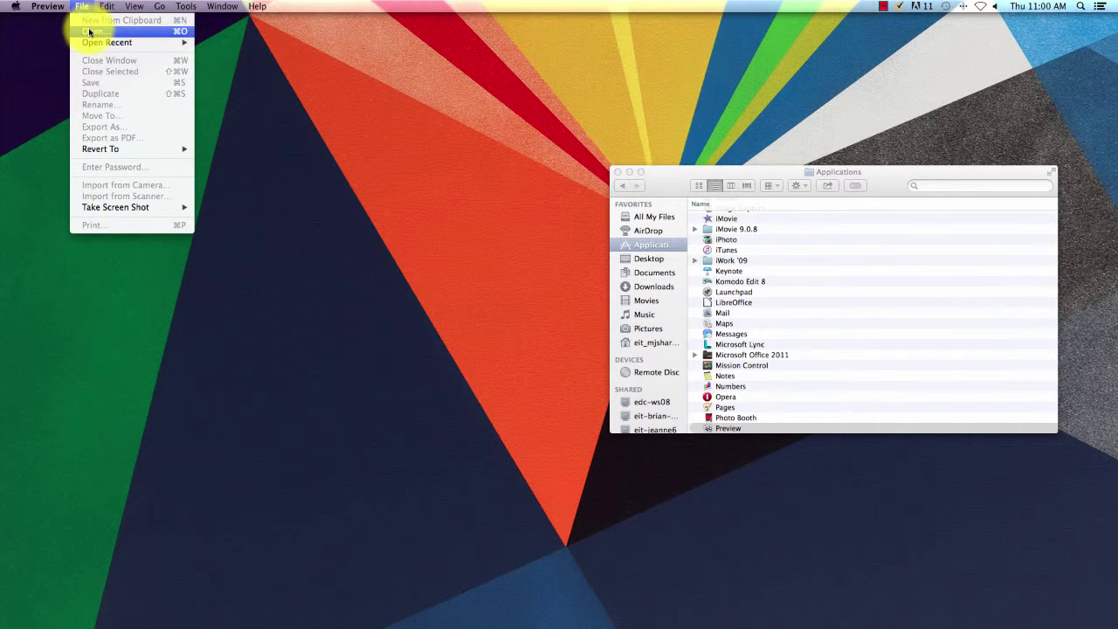
click(87, 31)
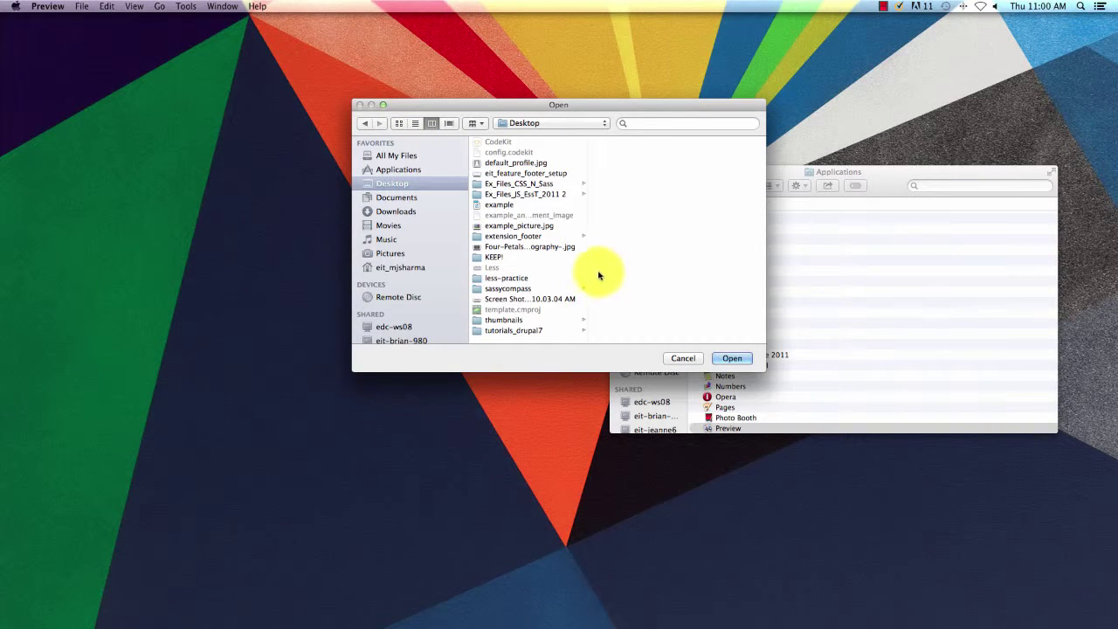
scroll(561, 266, down, 1)
scroll(562, 253, up, 1)
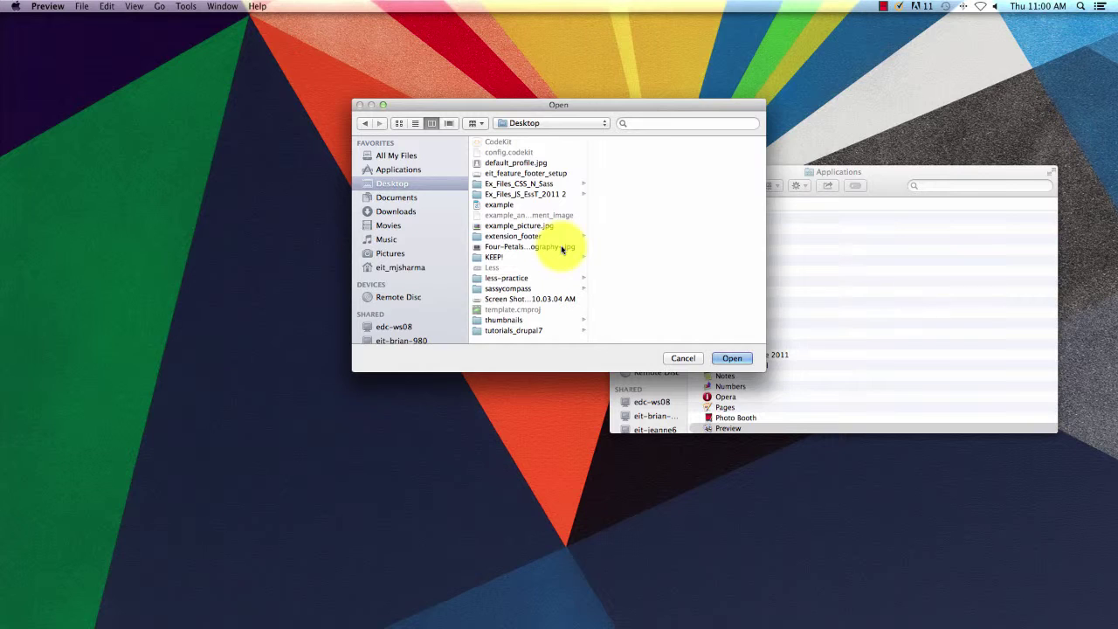
double_click(561, 248)
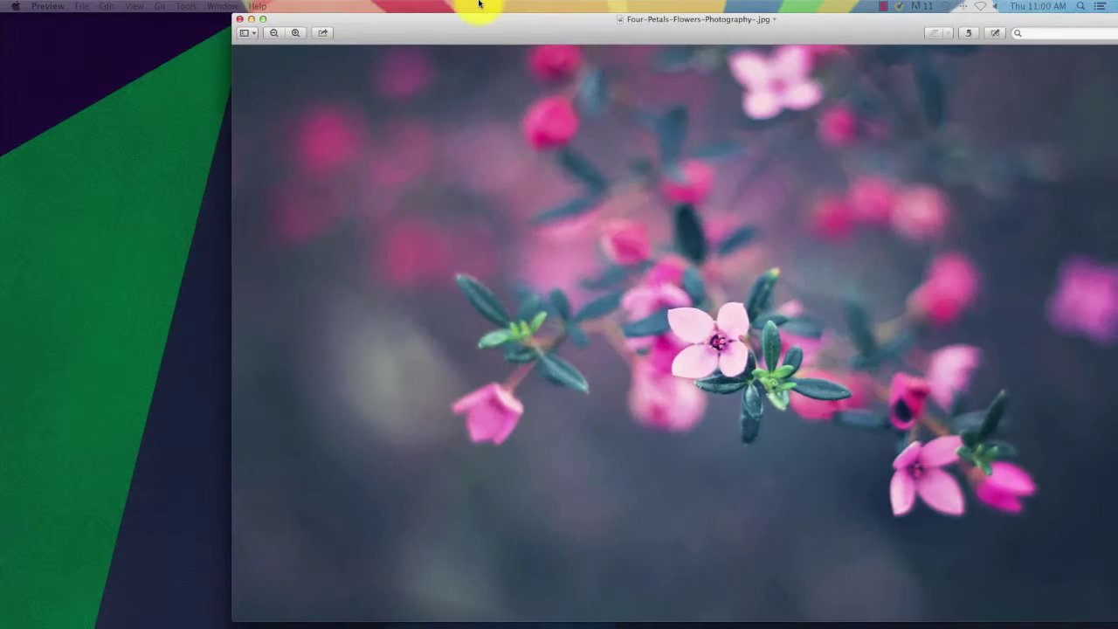
drag(478, 4, 331, 5)
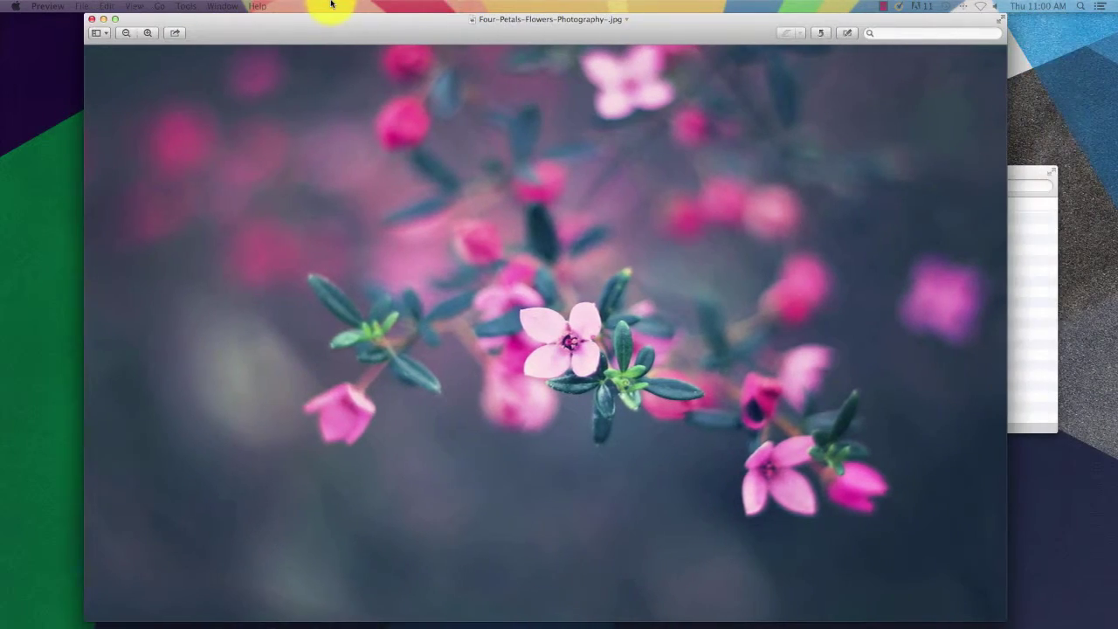
In the Adjust Size settings, set the flower image's width to 1180 pixels with proportional scaling
click(83, 5)
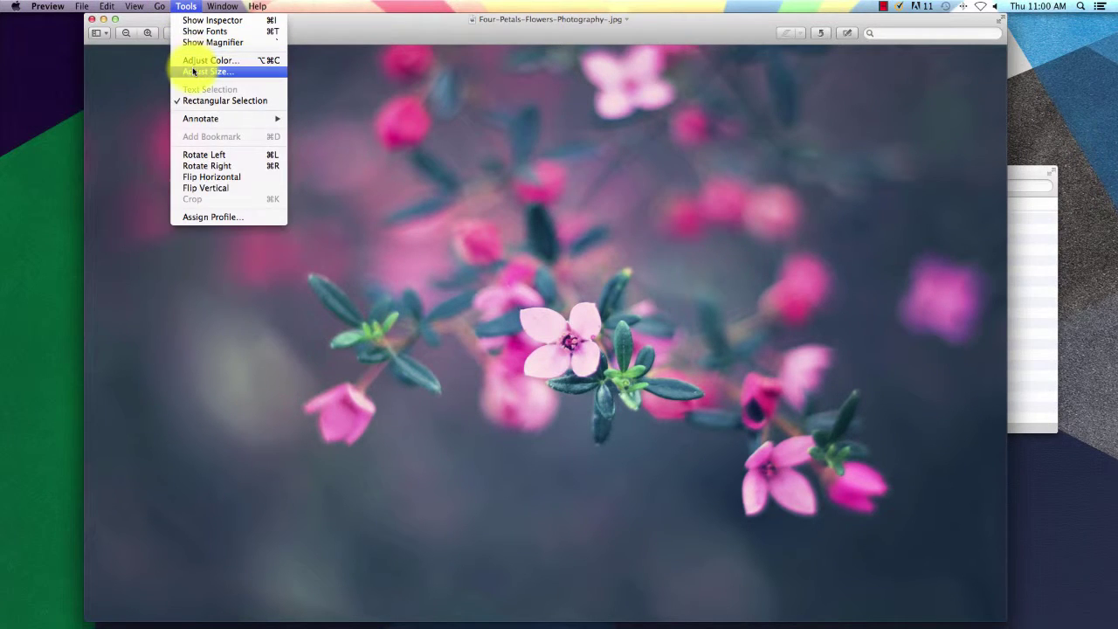
click(194, 71)
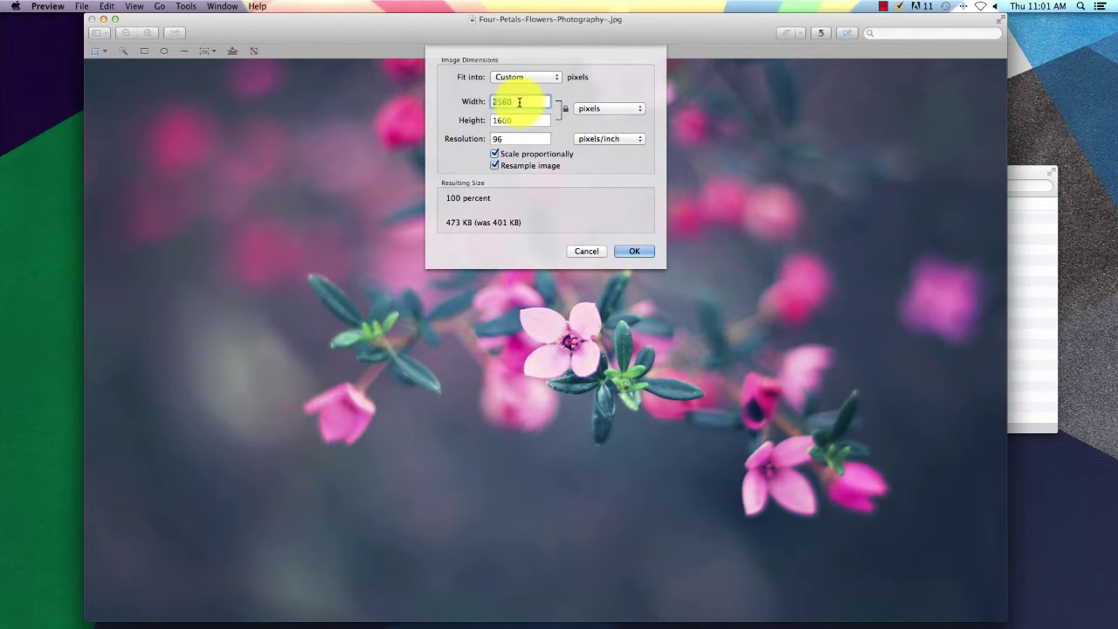
text(1180)
click(513, 119)
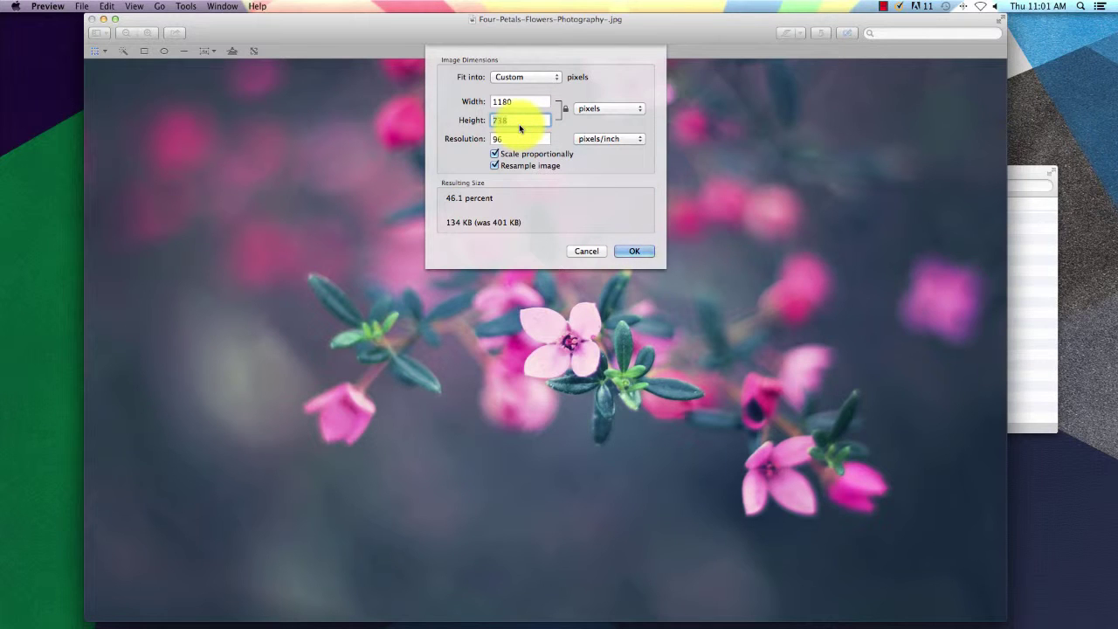
Set the flower image's resolution to 72 pixels/inch and apply the resize
click(515, 136)
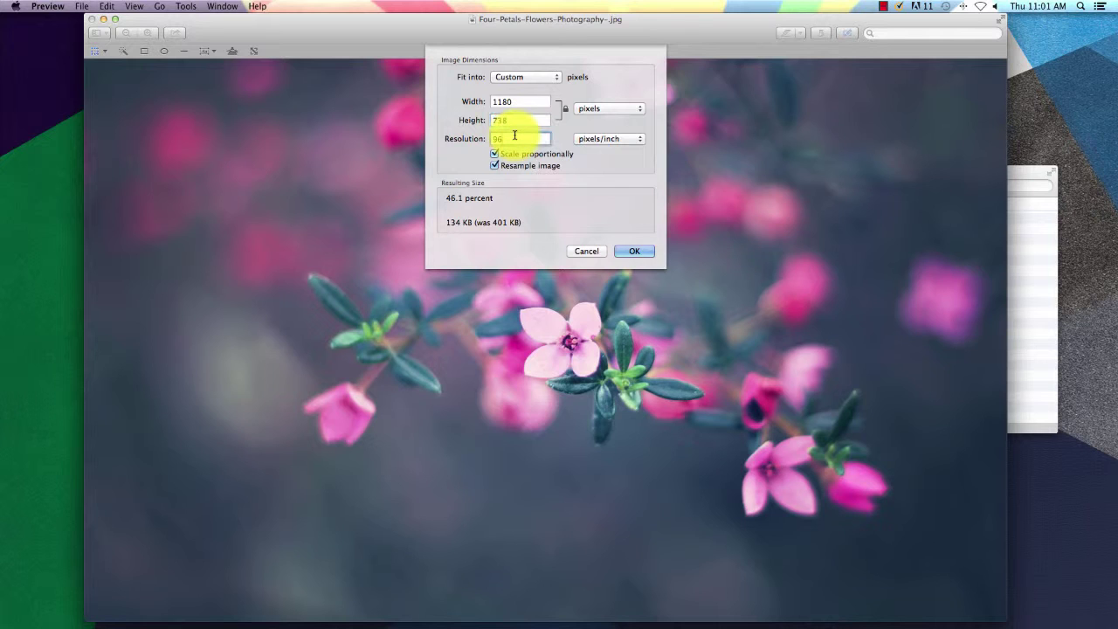
key(BackSpace)
key(BackSpace)
text(72)
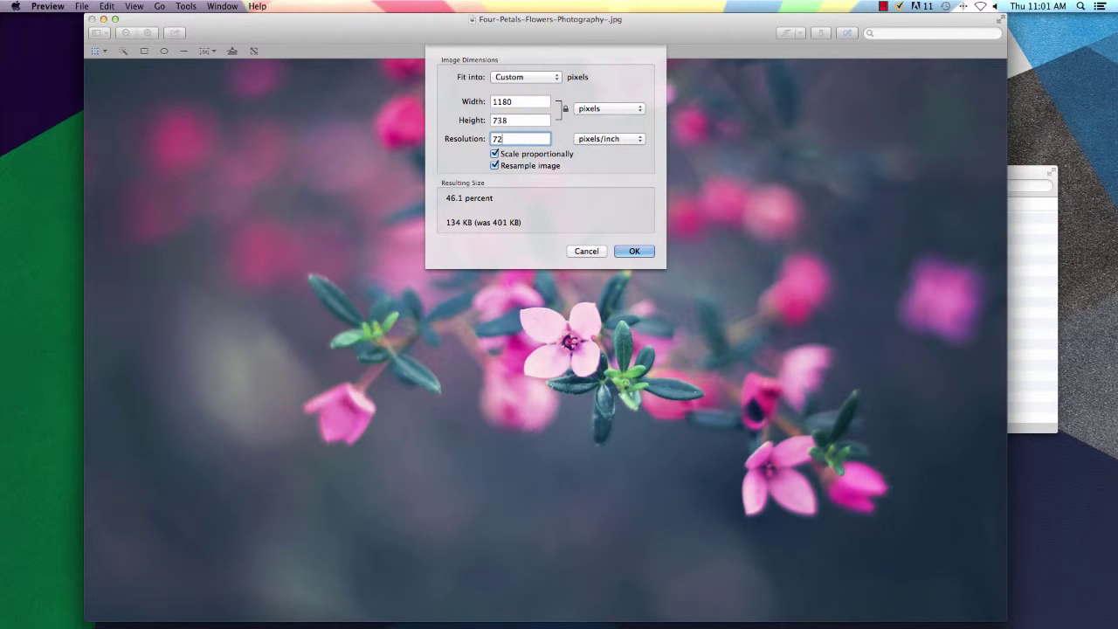
click(529, 120)
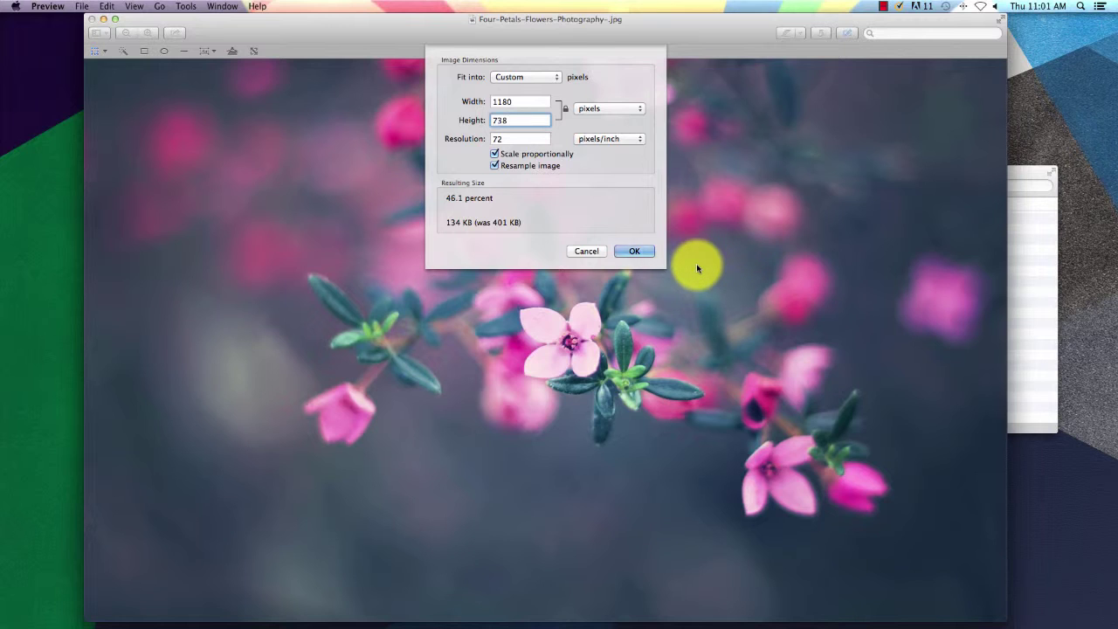
click(634, 252)
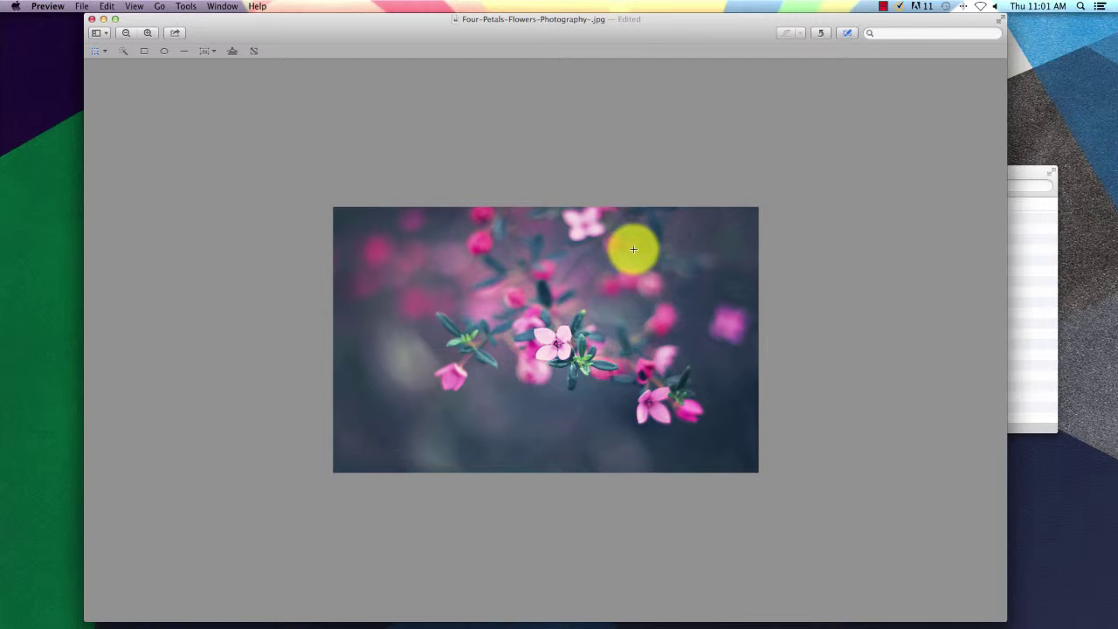
Save the resized flower image, and close both Preview and the Applications window
key(super+s)
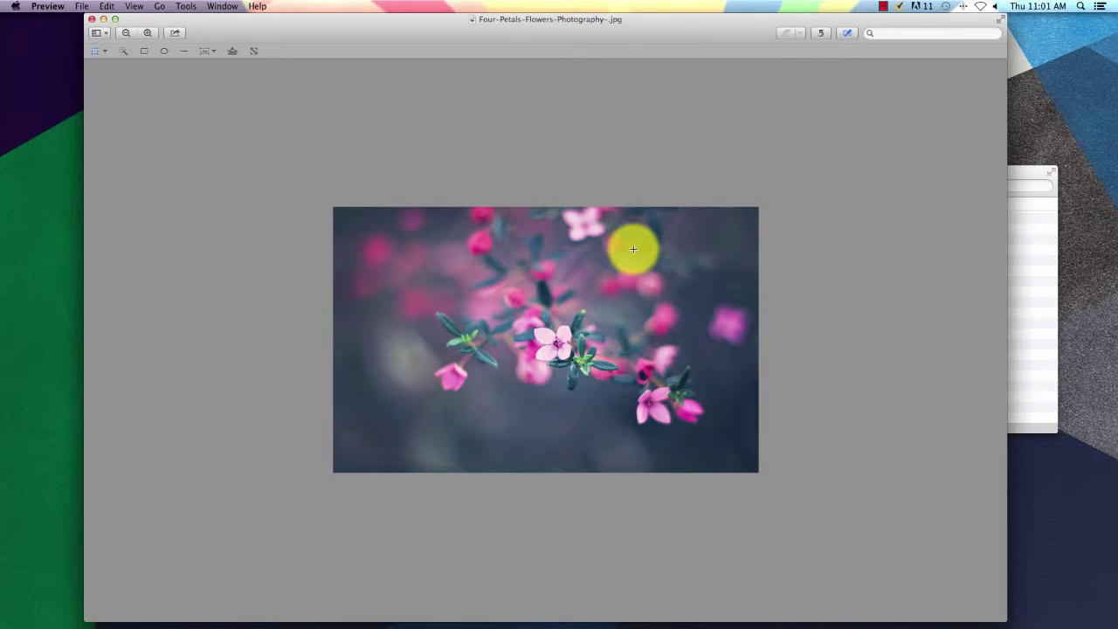
key(super+q)
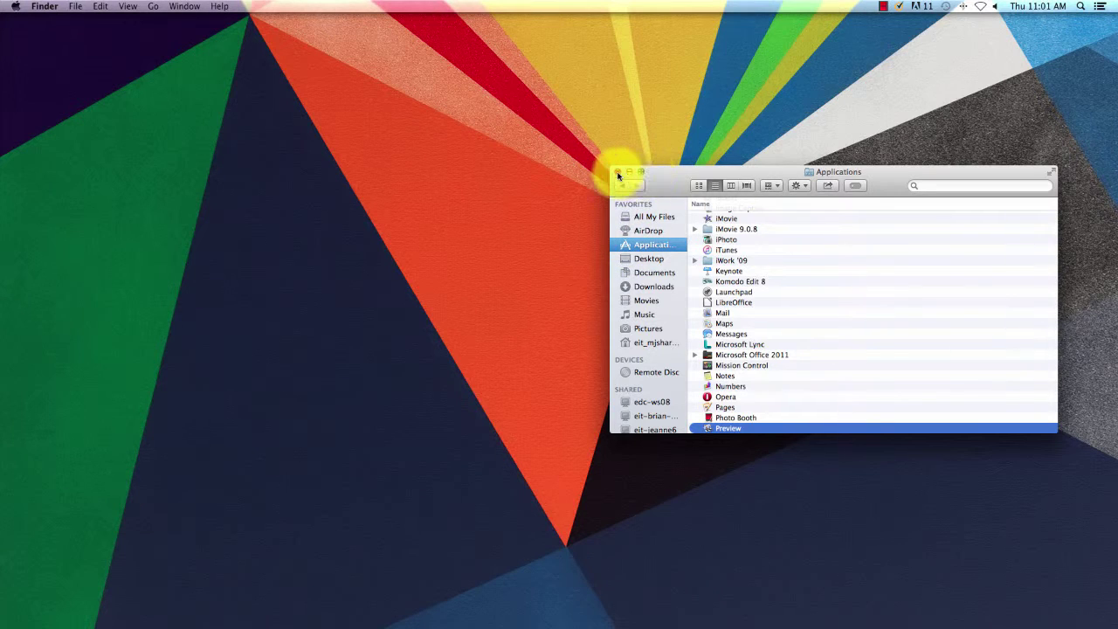
click(617, 172)
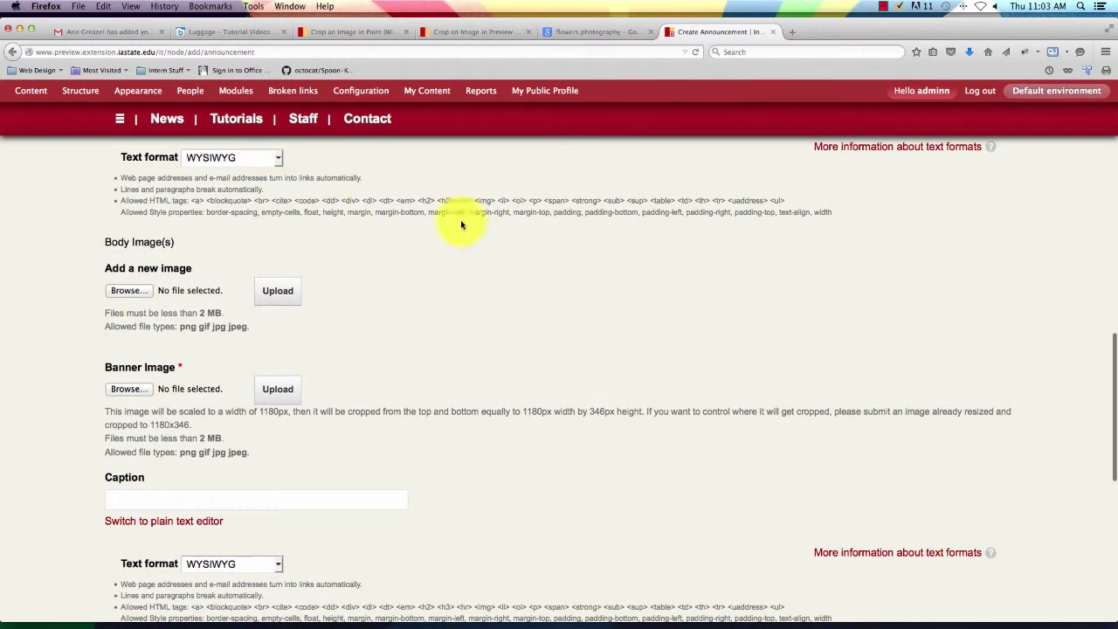
In Firefox, upload Four-Petals-Flowers-Photography-.jpg as the announcement's banner image and remove it after viewing the preview
scroll(410, 262, down, 3)
scroll(390, 288, down, 3)
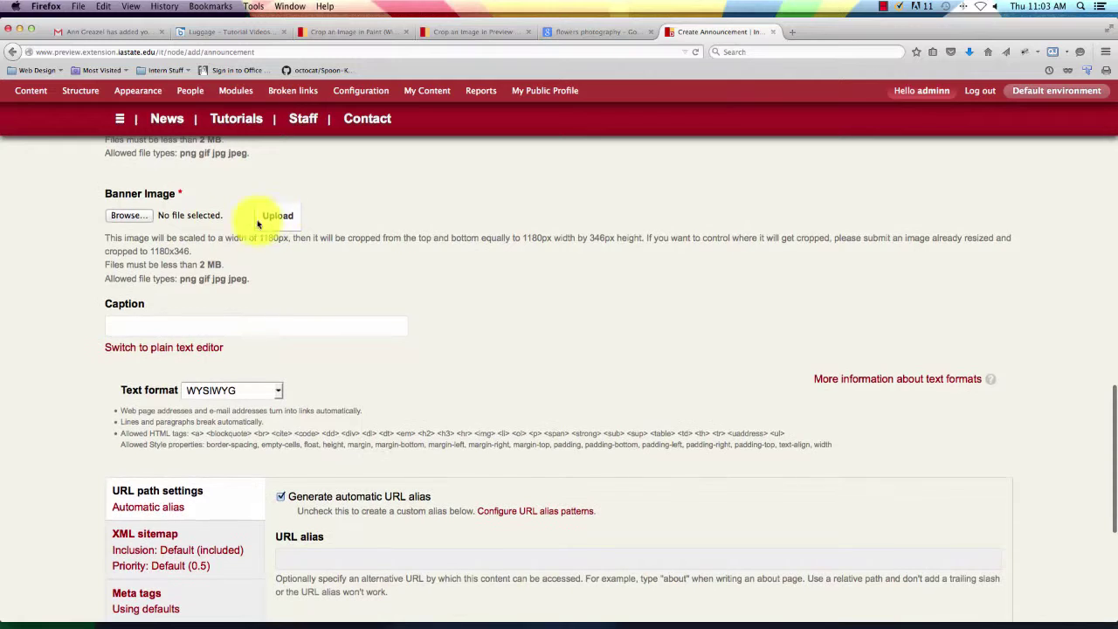
click(126, 214)
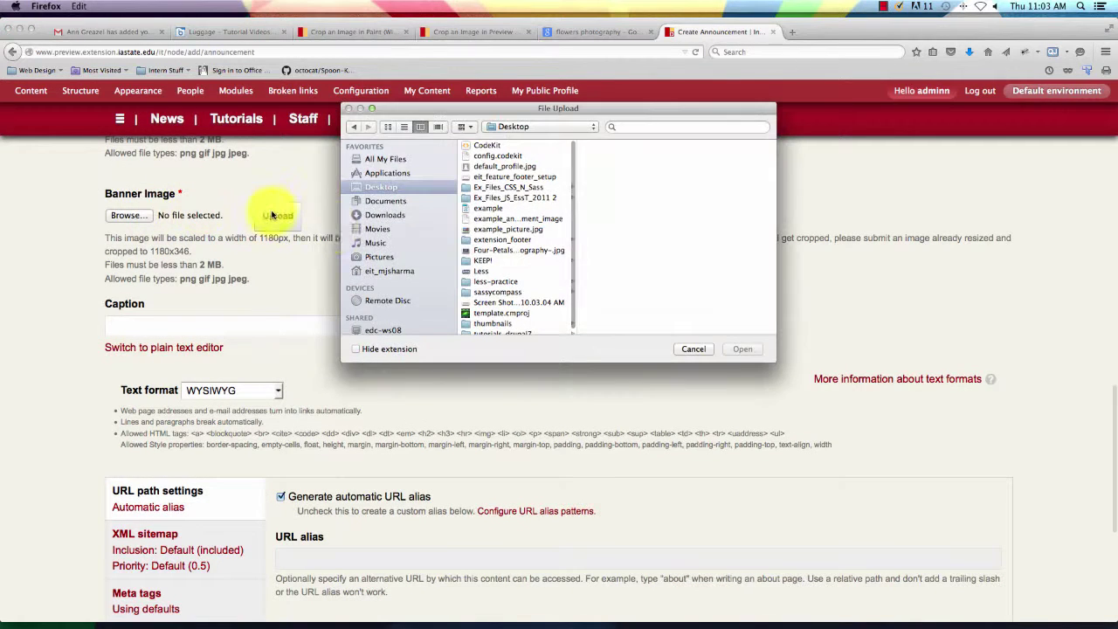
double_click(482, 250)
click(345, 217)
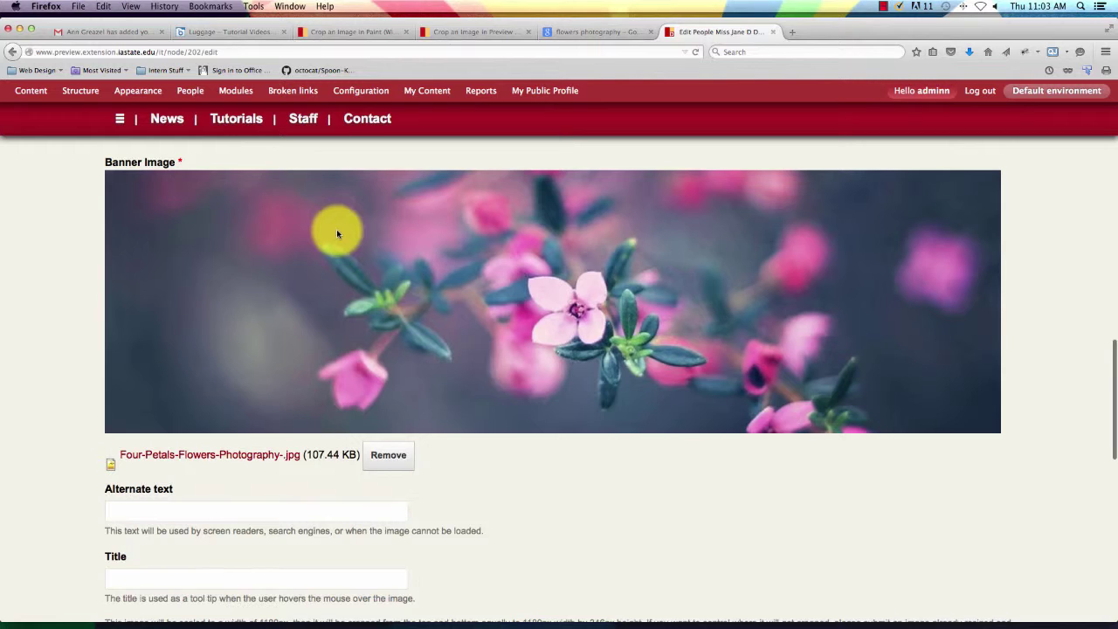
scroll(300, 280, down, 1)
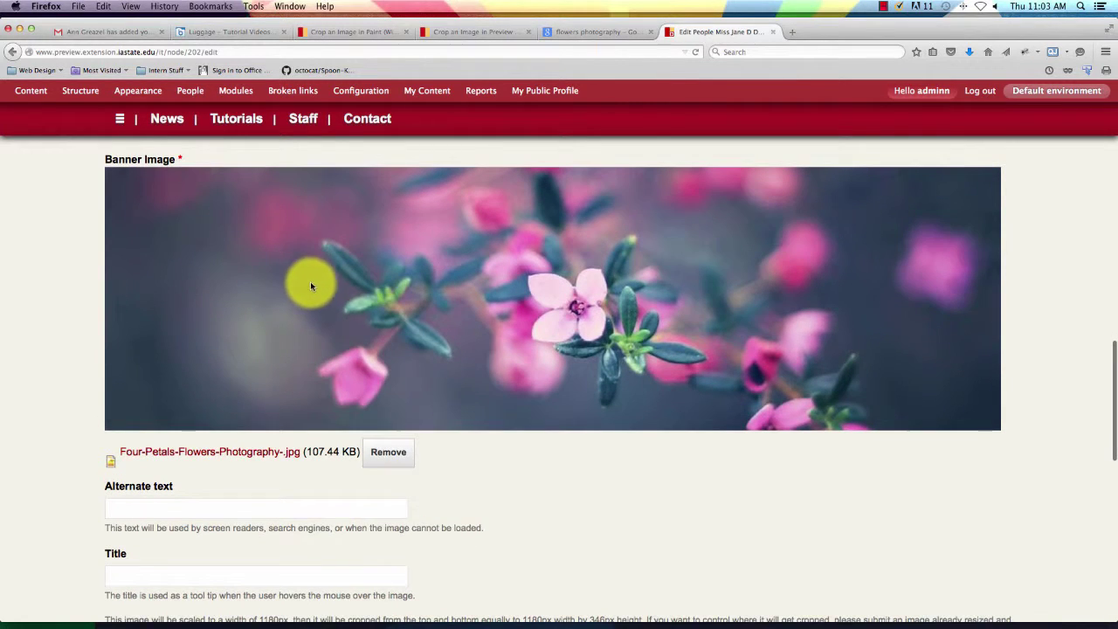
click(393, 456)
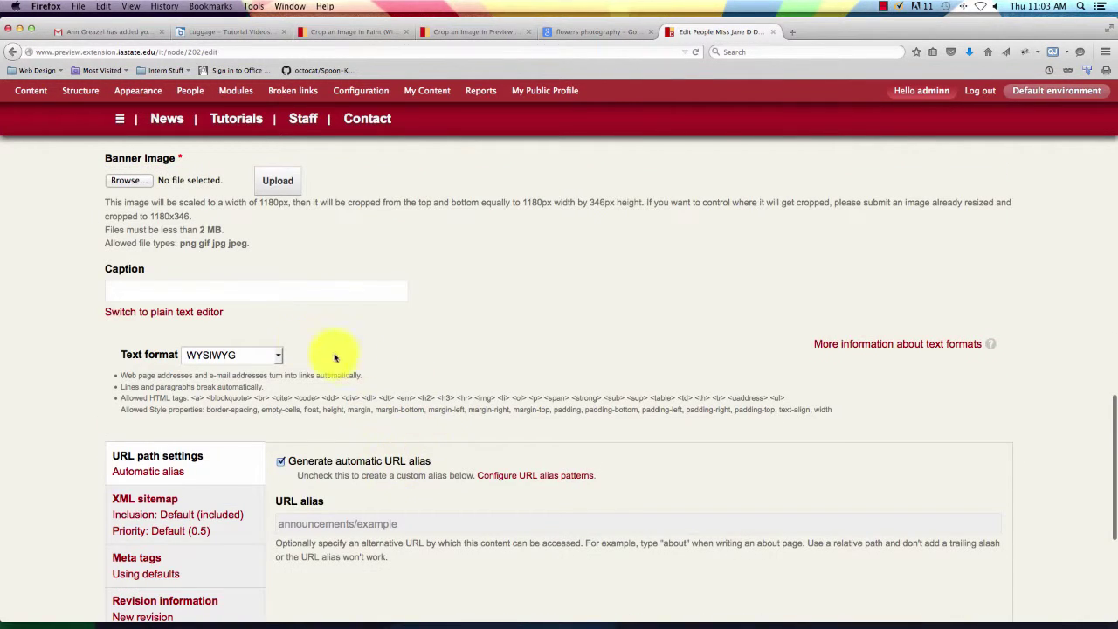
Upload example_picture.jpg as the announcement's banner image and remove it after viewing the preview
scroll(218, 280, up, 2)
click(126, 237)
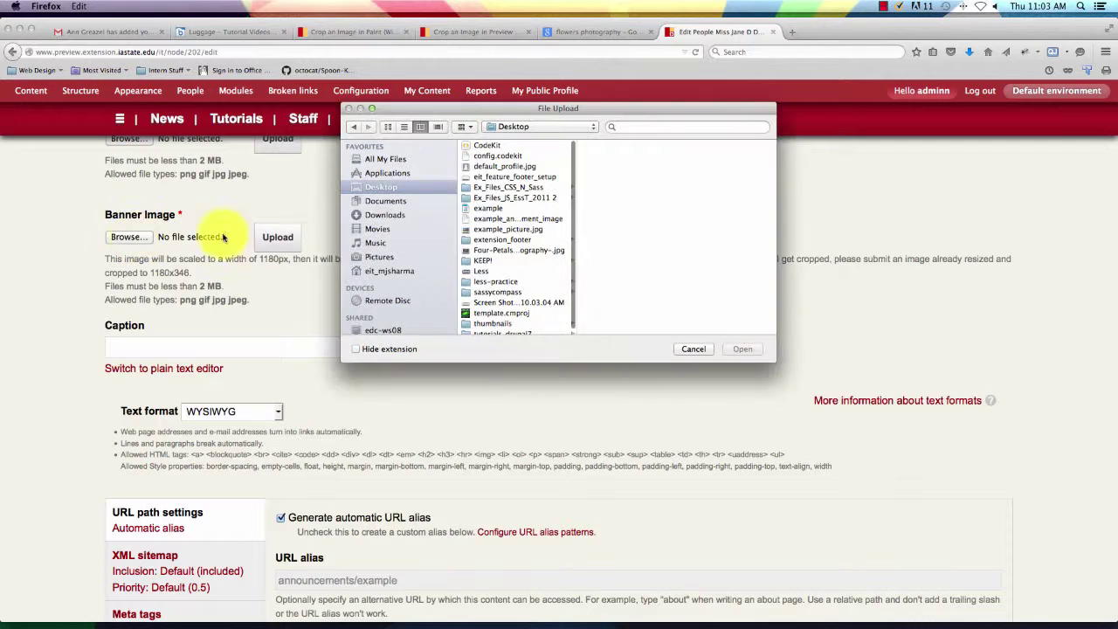
double_click(475, 228)
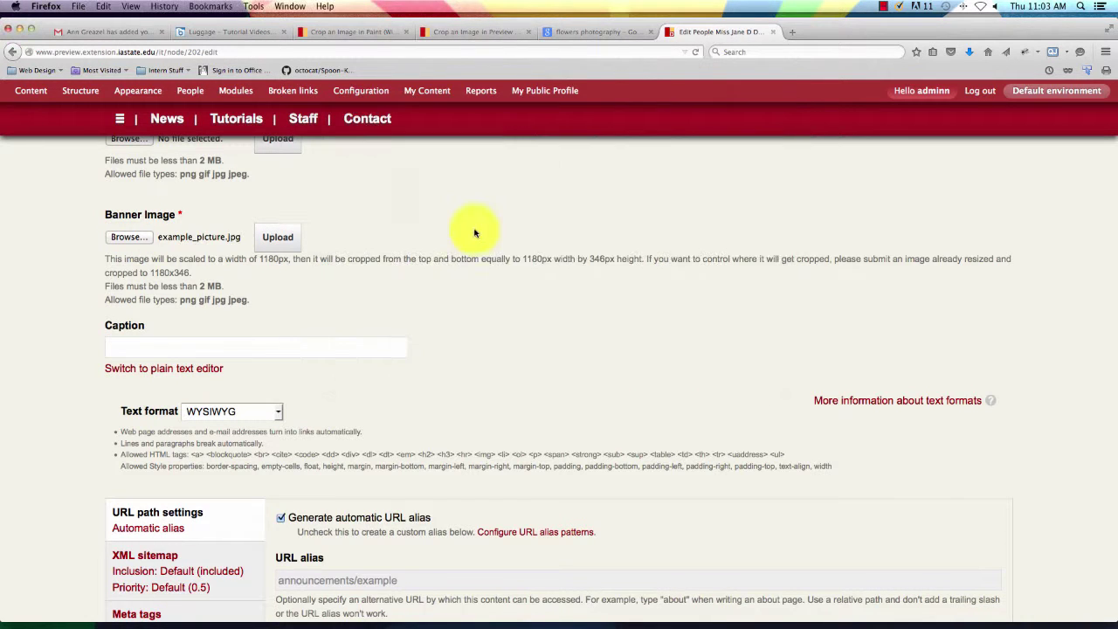
click(277, 238)
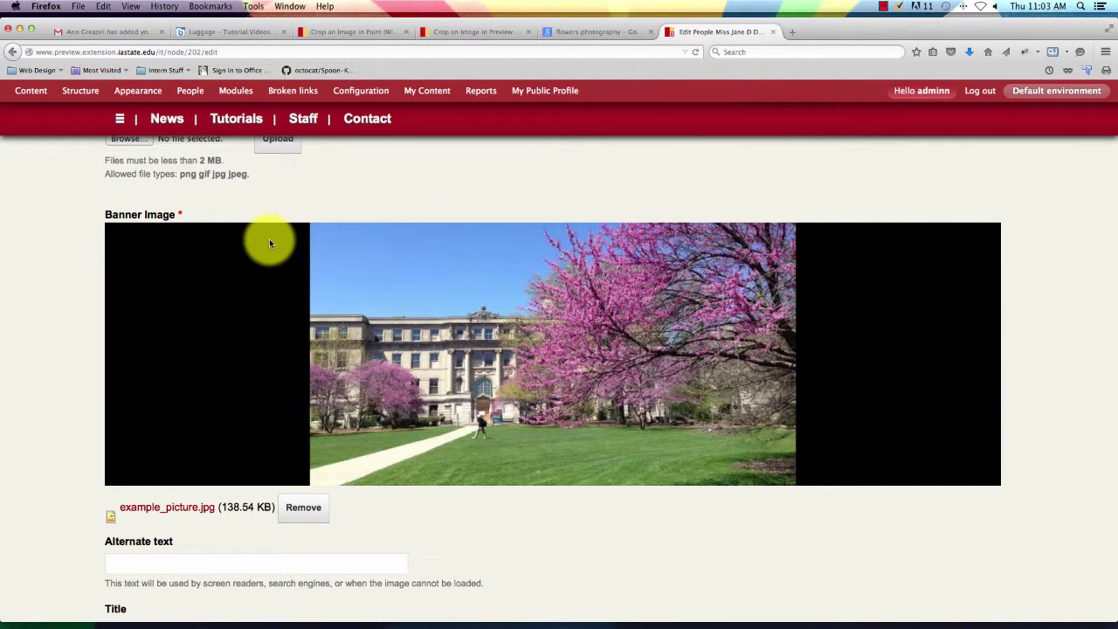
click(296, 516)
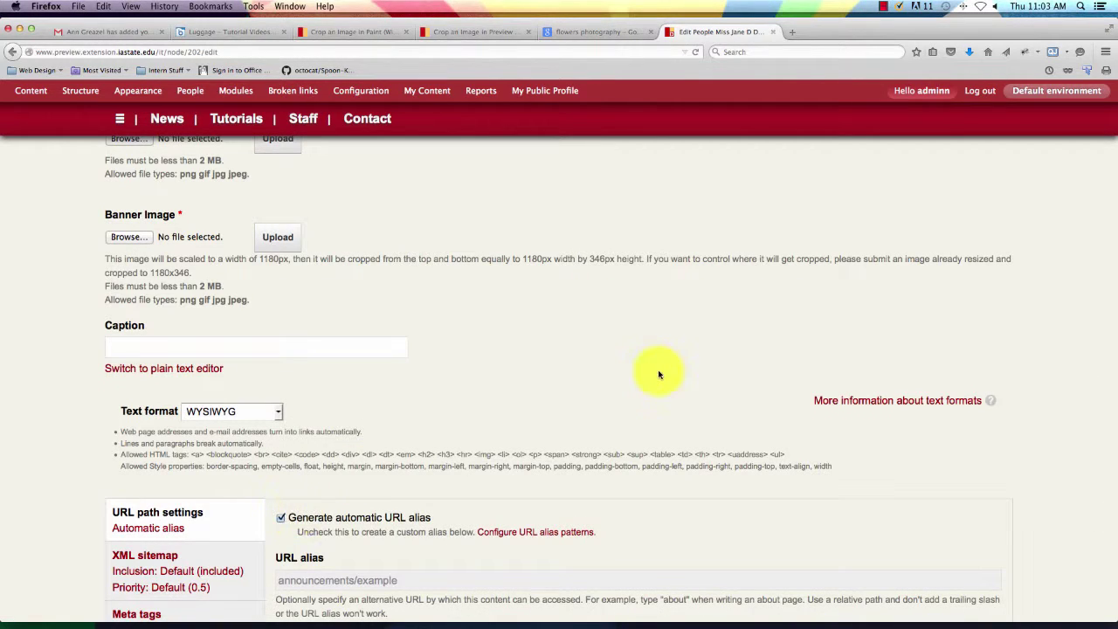